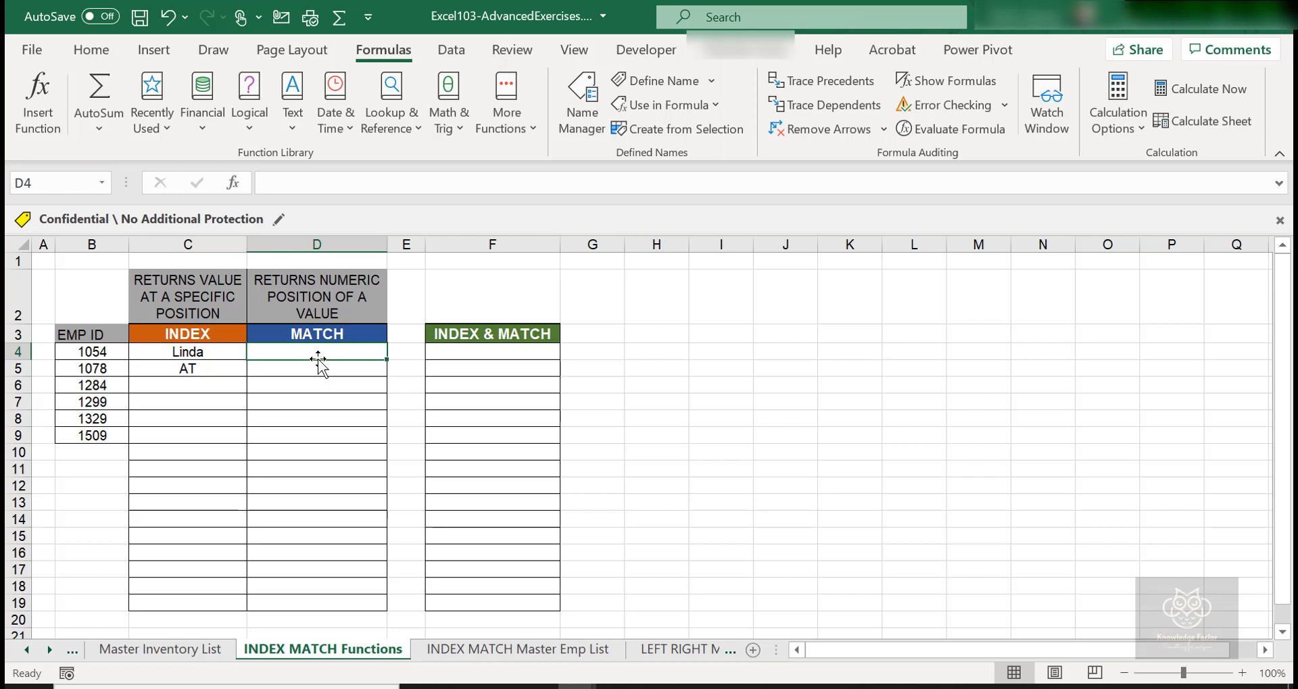
# Review the employee IDs in B4:B9 and the source records on the INDEX MATCH Master Emp List sheet.
pyautogui.moveTo(89, 352); pyautogui.dragTo(91, 436)
pyautogui.click(90, 353)
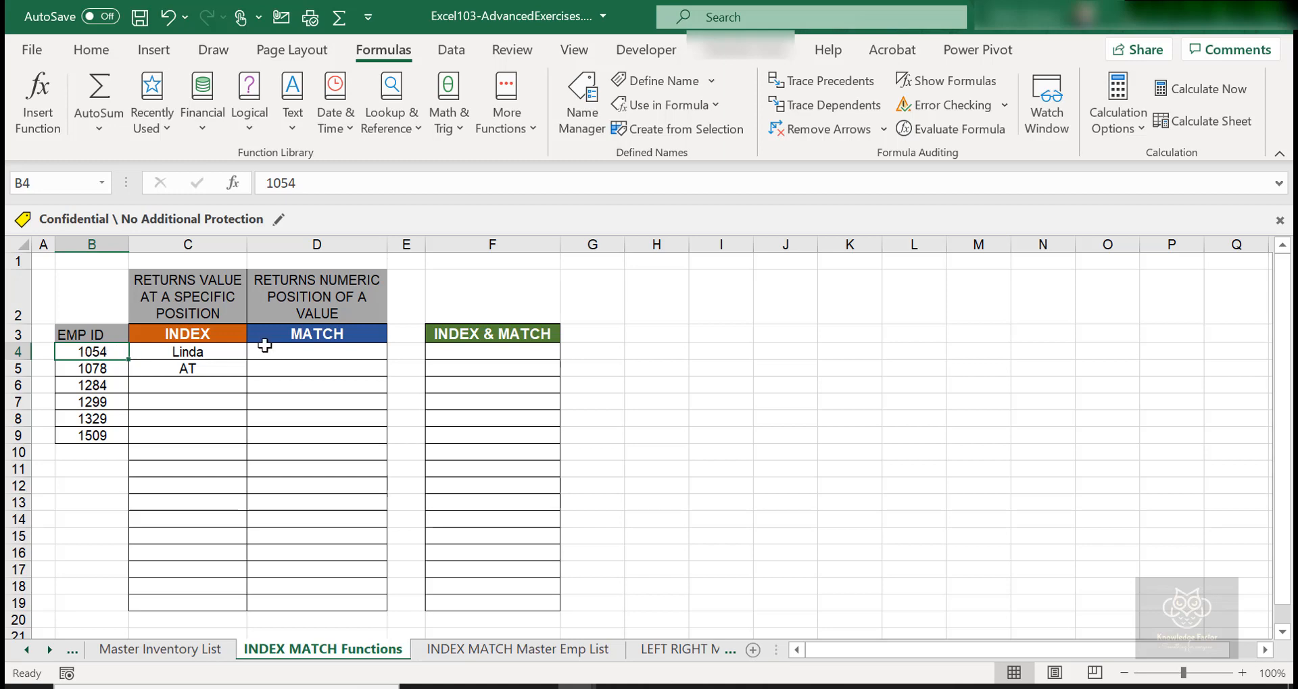
pyautogui.click(296, 346)
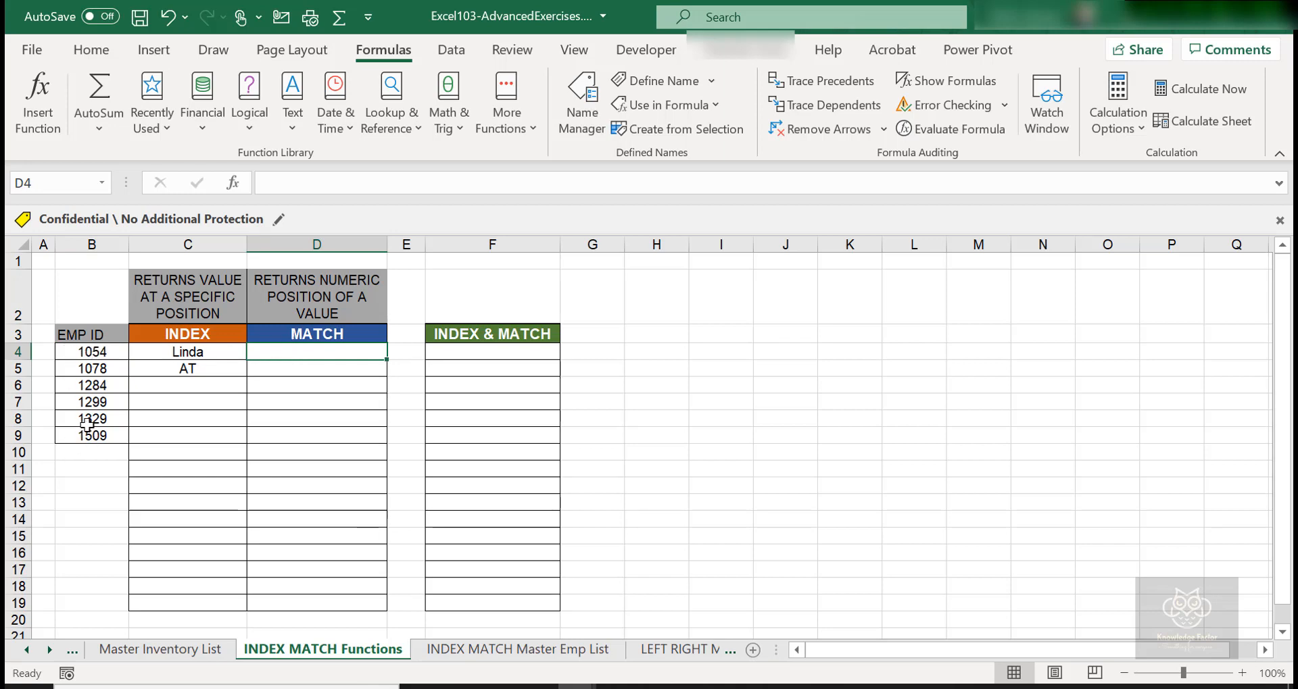
pyautogui.click(519, 650)
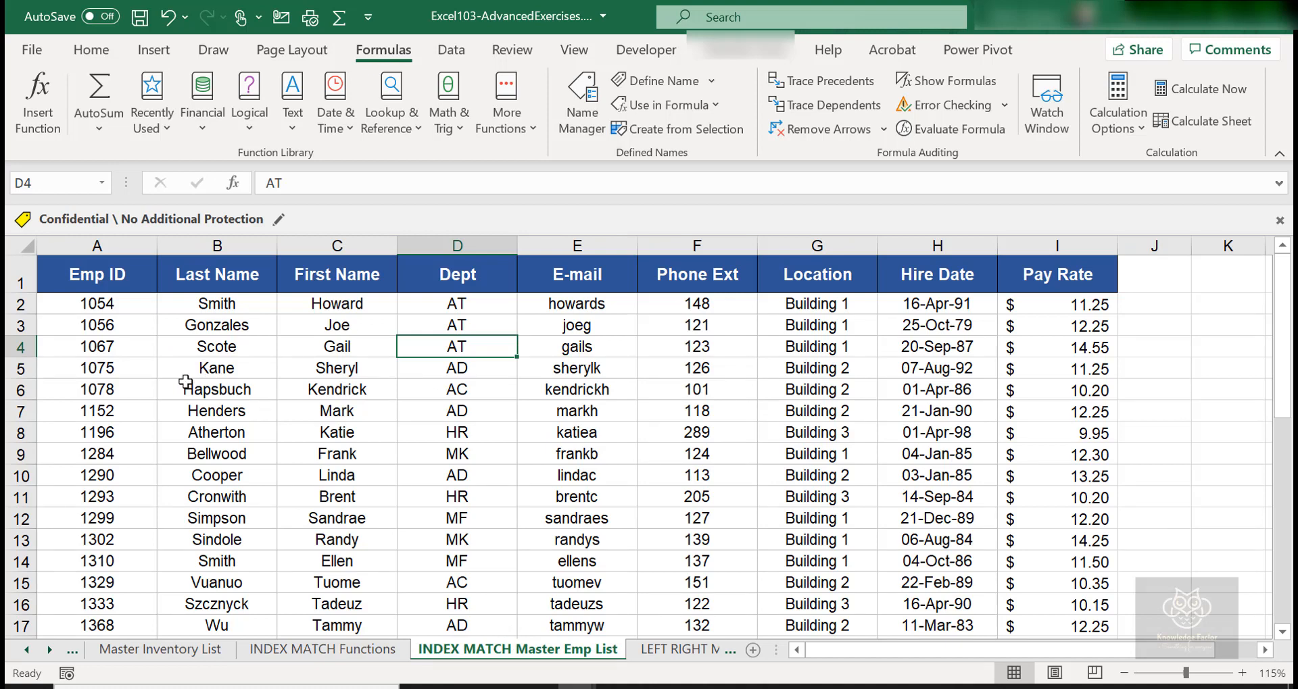
pyautogui.click(323, 650)
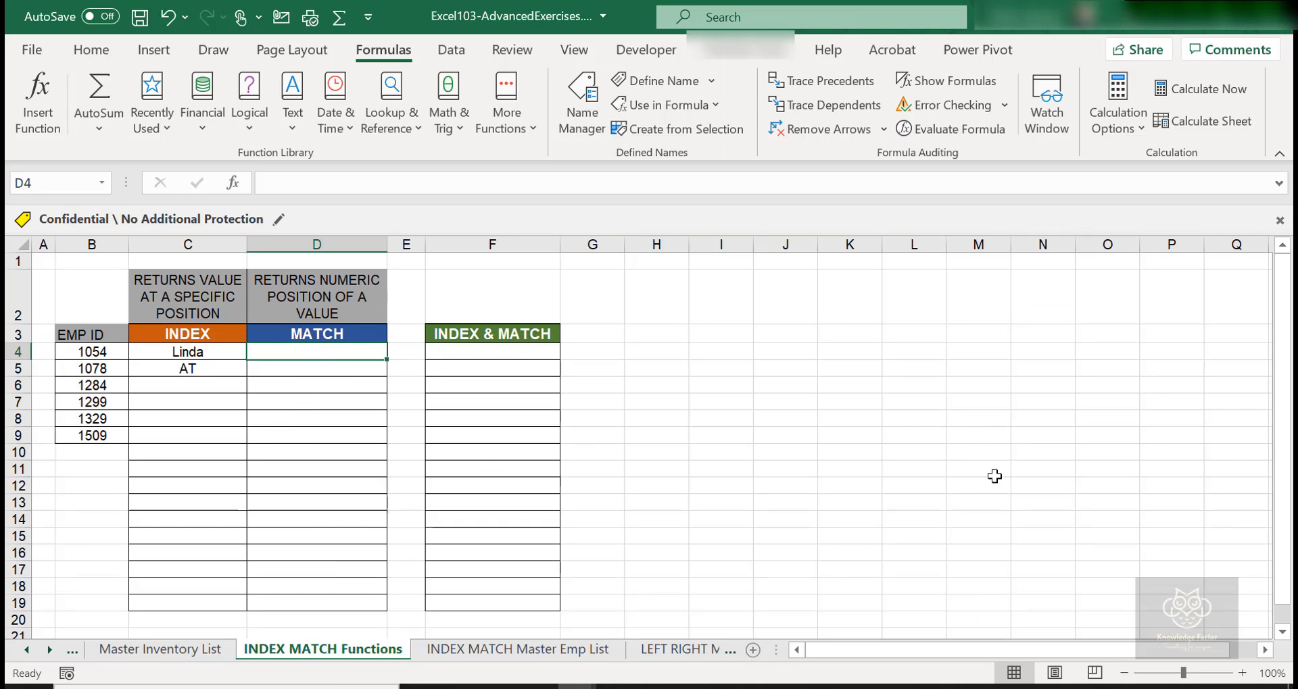
# Start a MATCH function in D4 using the Function Arguments dialog, with B4 as the lookup value.
pyautogui.write('=M')
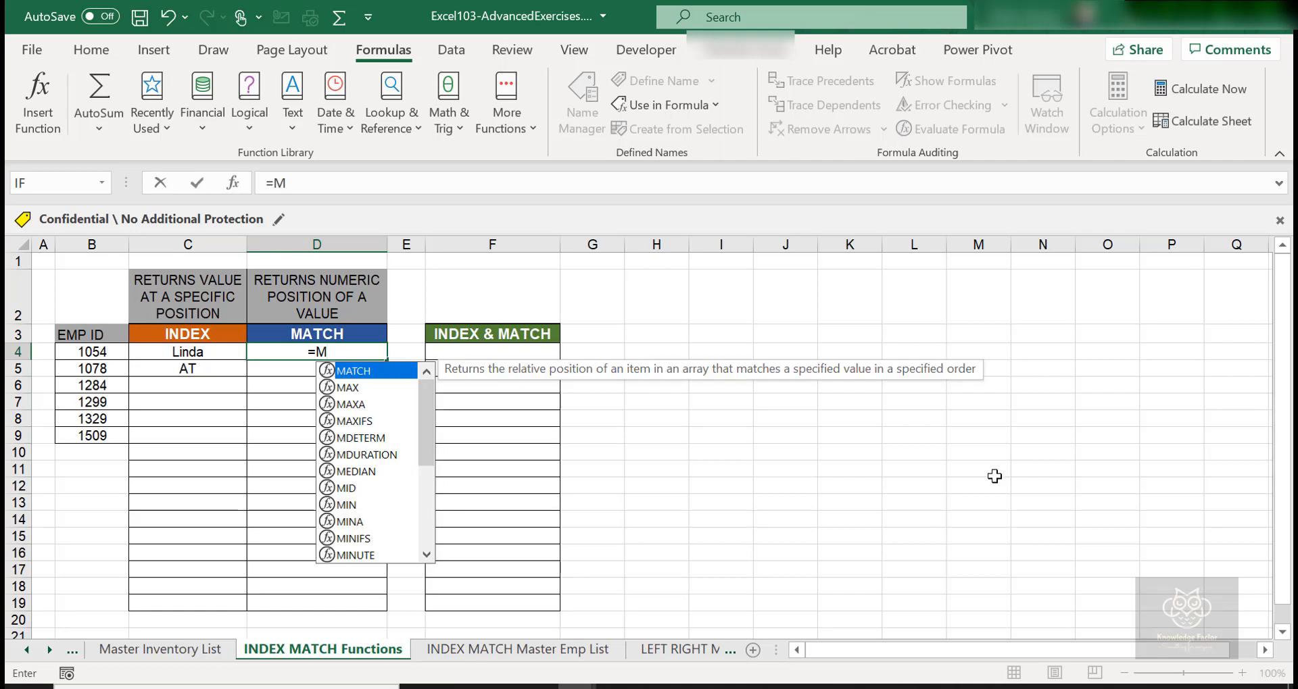
pyautogui.doubleClick(373, 374)
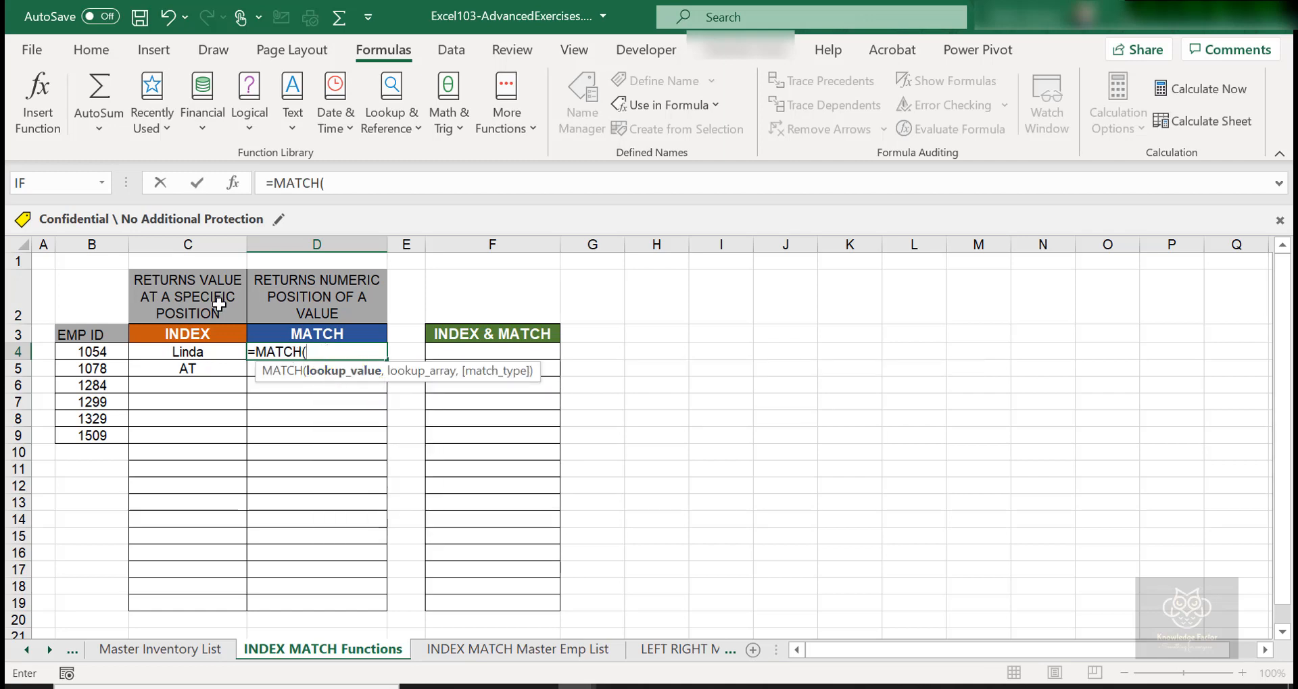
pyautogui.click(234, 183)
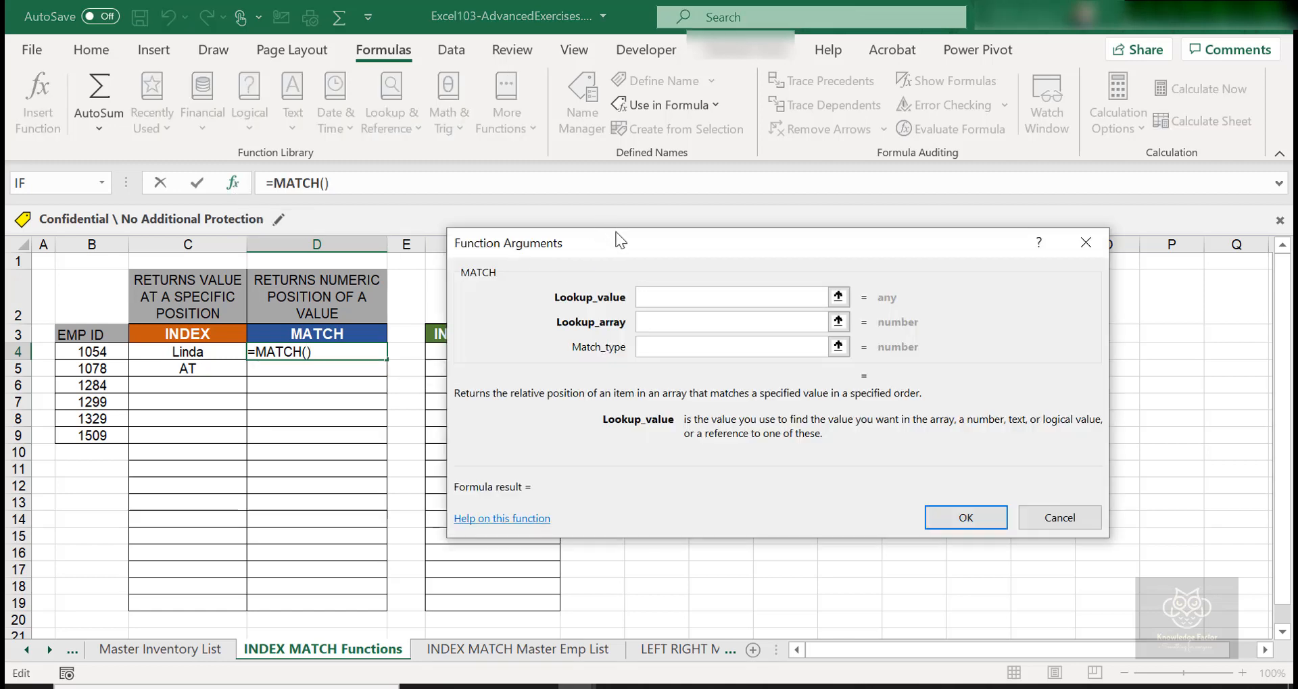
pyautogui.moveTo(612, 233); pyautogui.dragTo(756, 183)
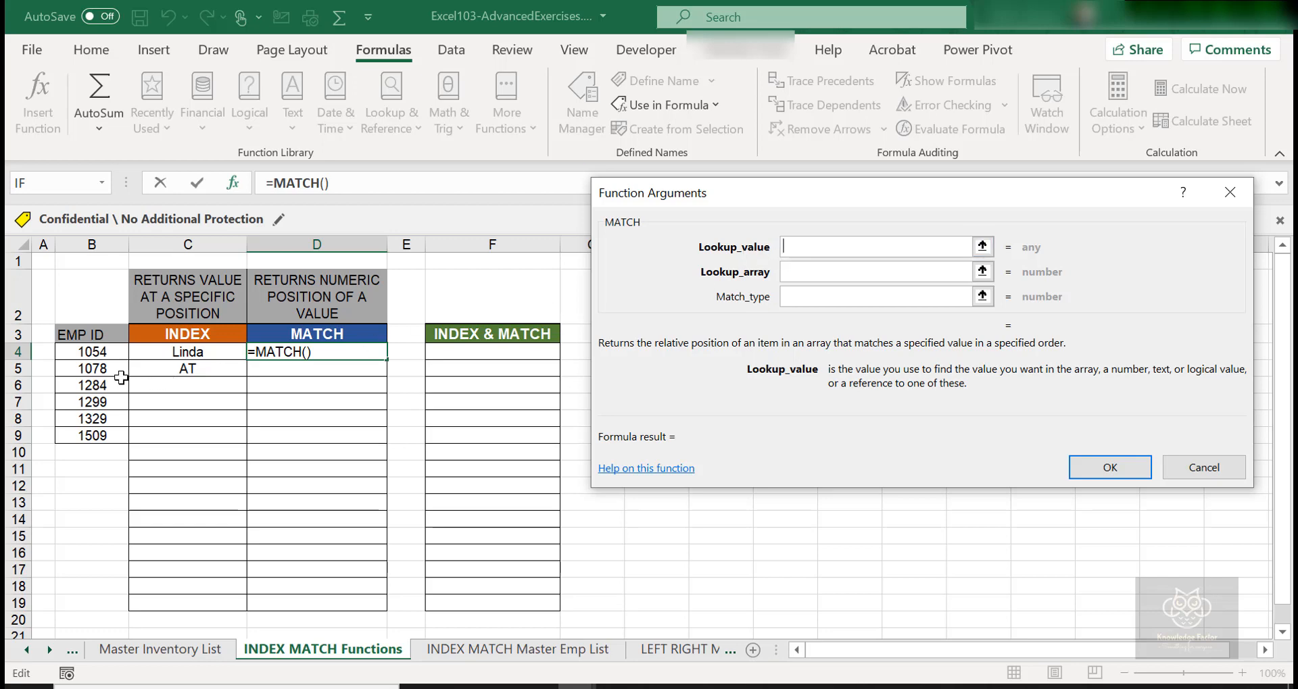
pyautogui.click(93, 352)
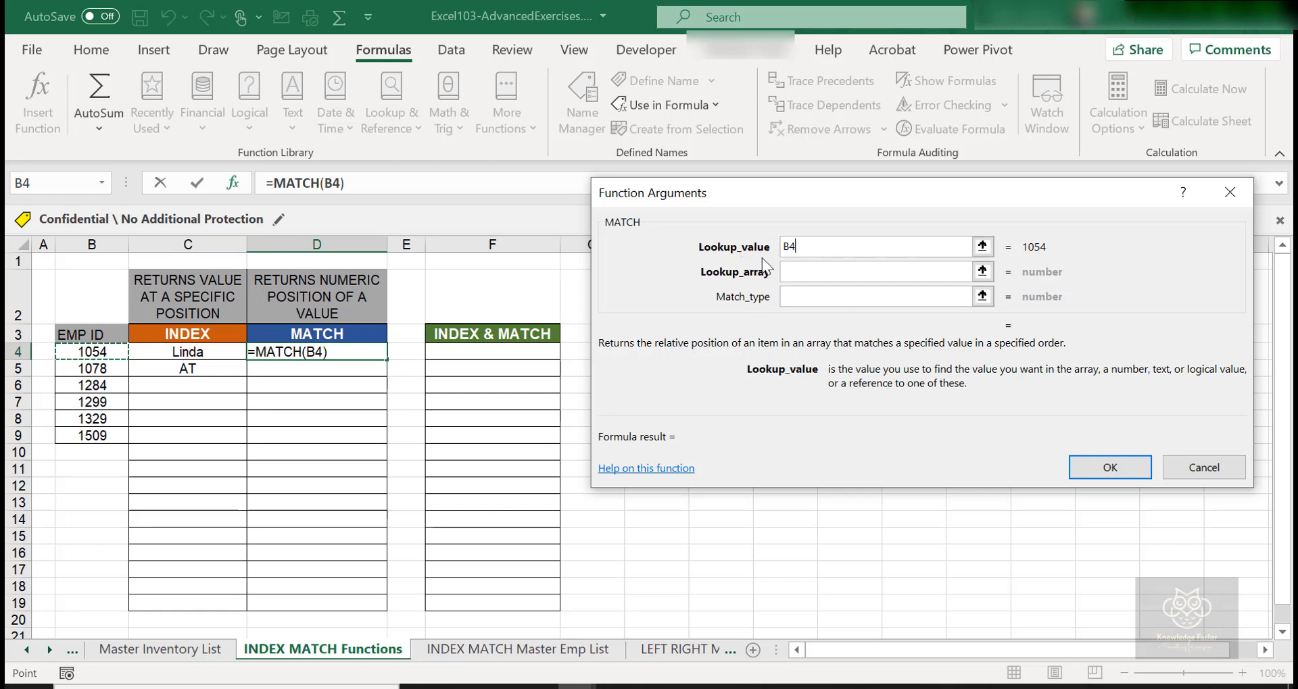
# Set the lookup array to the Emp ID range $A$2:$A$38 on the INDEX MATCH Master Emp List sheet, as an absolute reference.
pyautogui.click(803, 277)
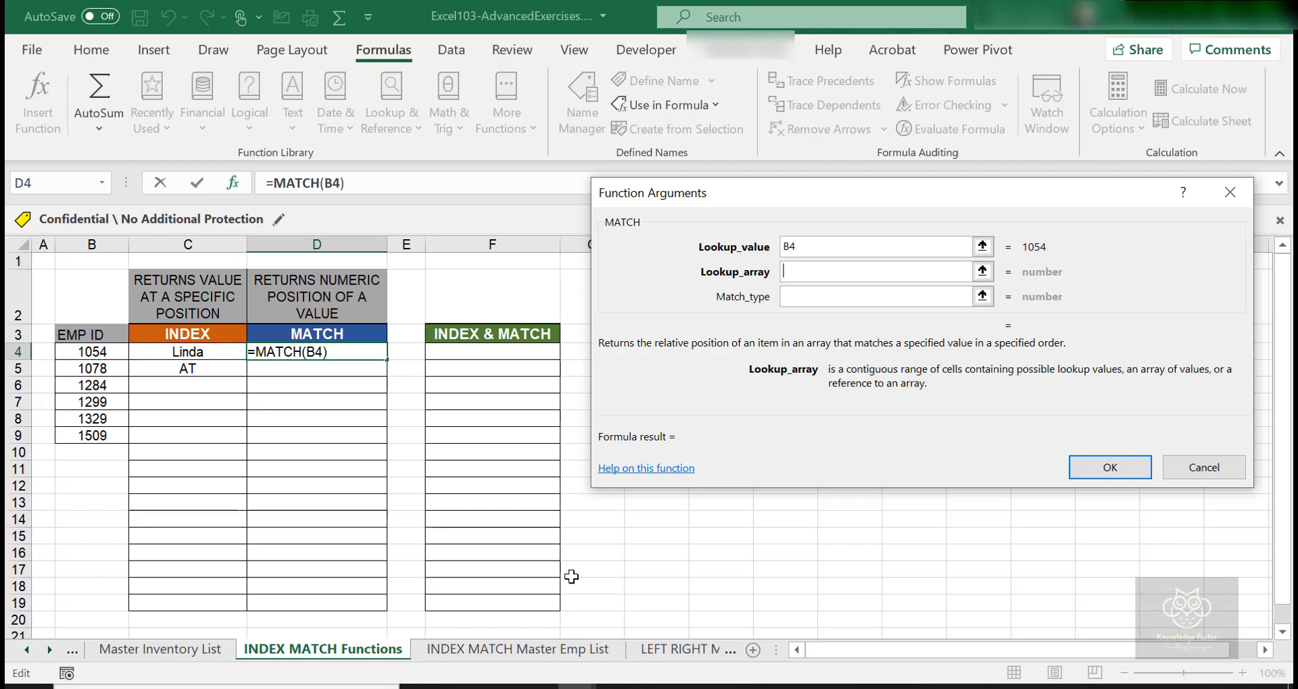
pyautogui.click(509, 653)
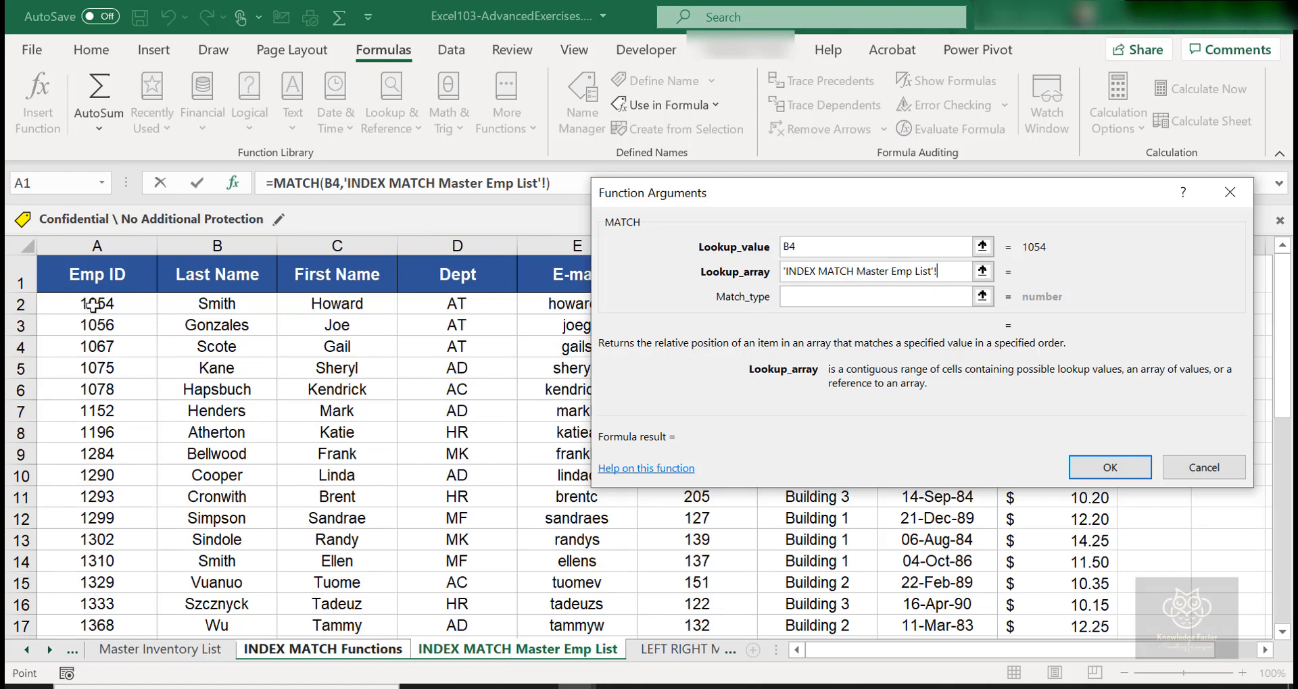
pyautogui.click(92, 303)
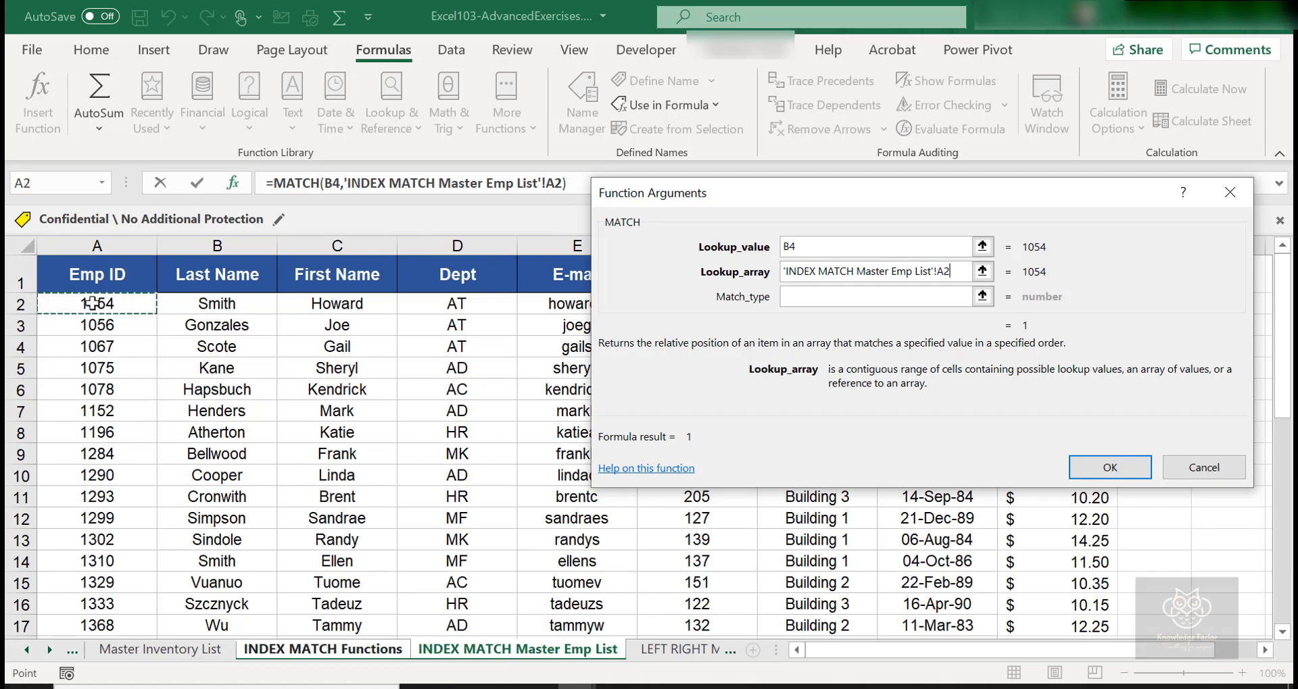
pyautogui.hotkey('ctrl', 'shift', 'Down')
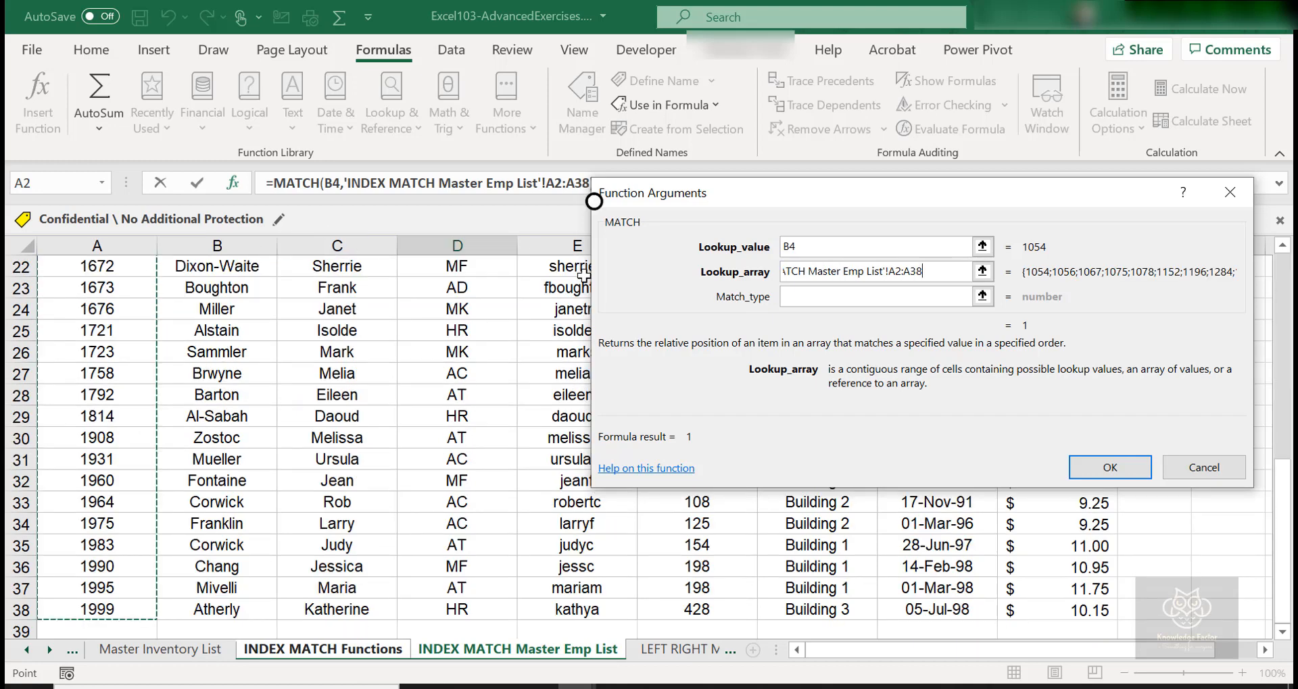
pyautogui.moveTo(931, 265); pyautogui.dragTo(892, 275)
pyautogui.press('F4')
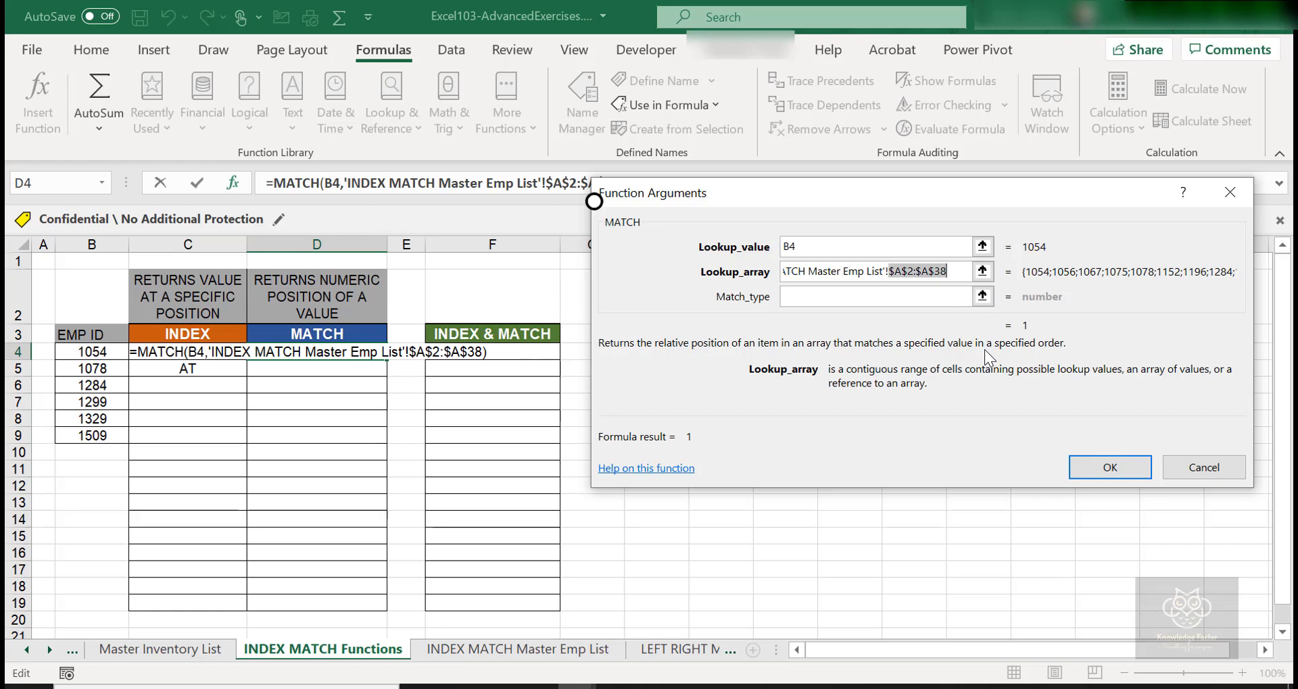
# Consult the MATCH function's online help in the browser for the match_type options and return to Excel.
pyautogui.click(871, 296)
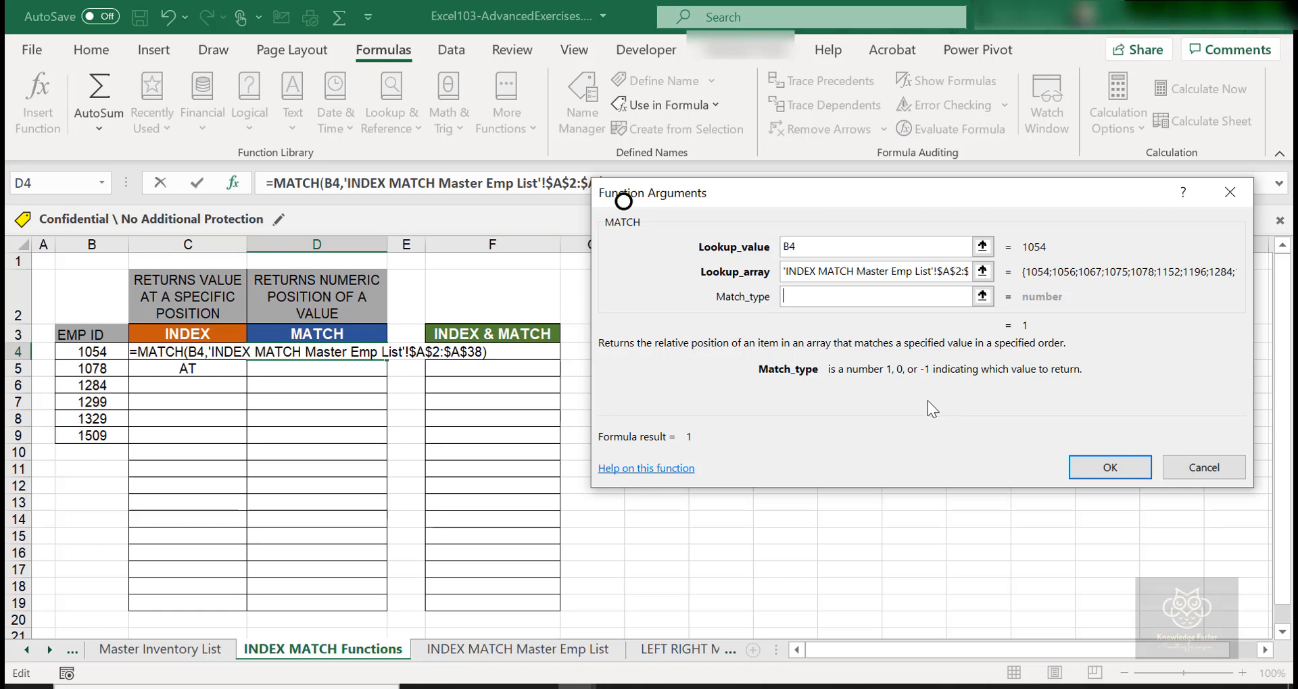
pyautogui.click(676, 469)
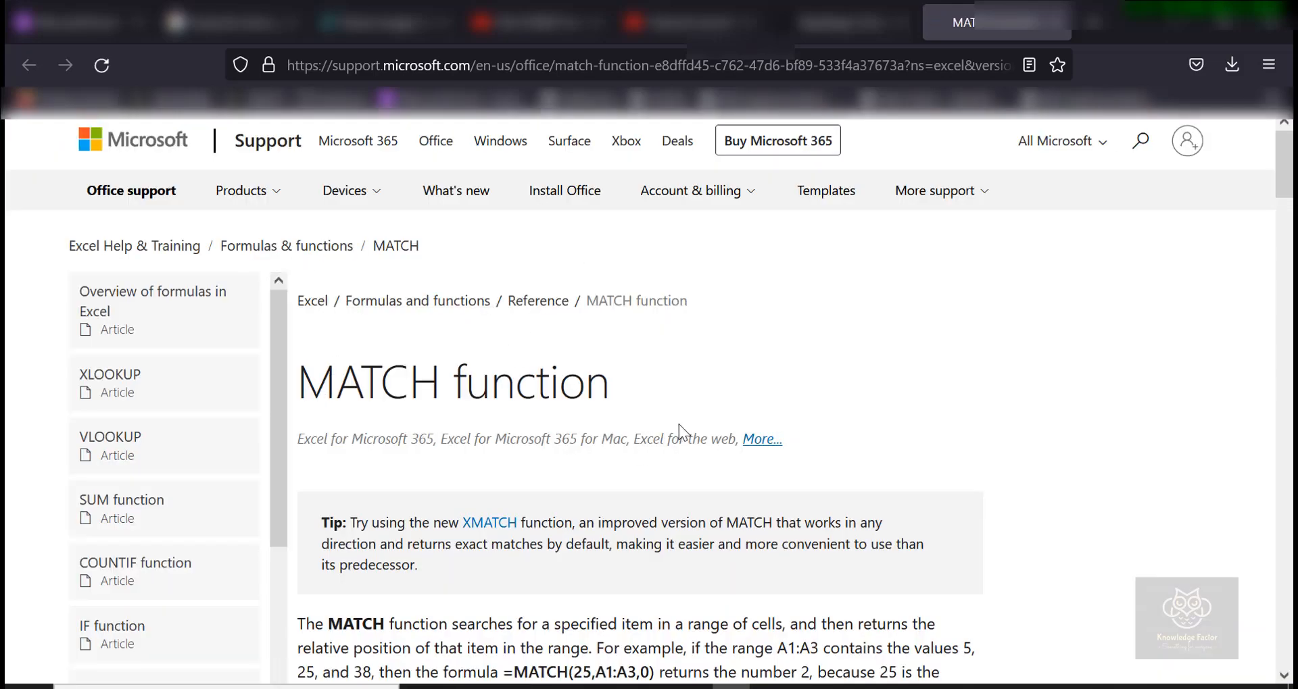
pyautogui.scroll(-5, 971, 424)
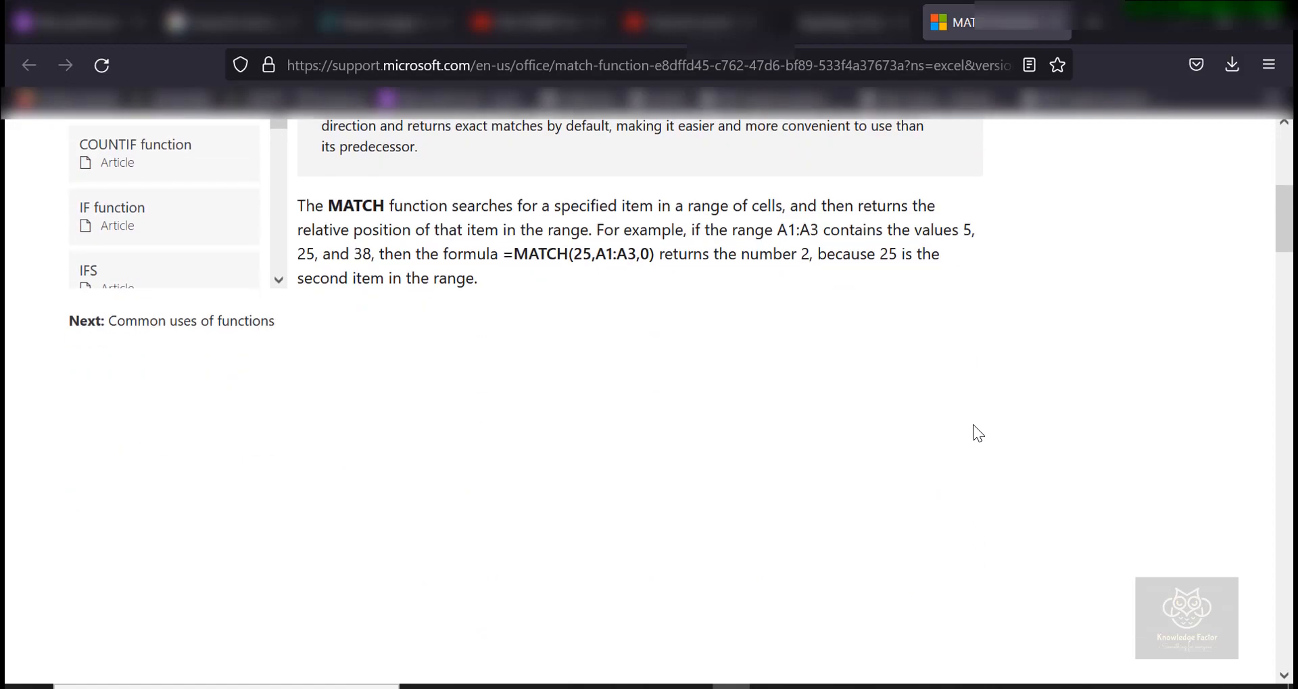
pyautogui.scroll(-10, 972, 424)
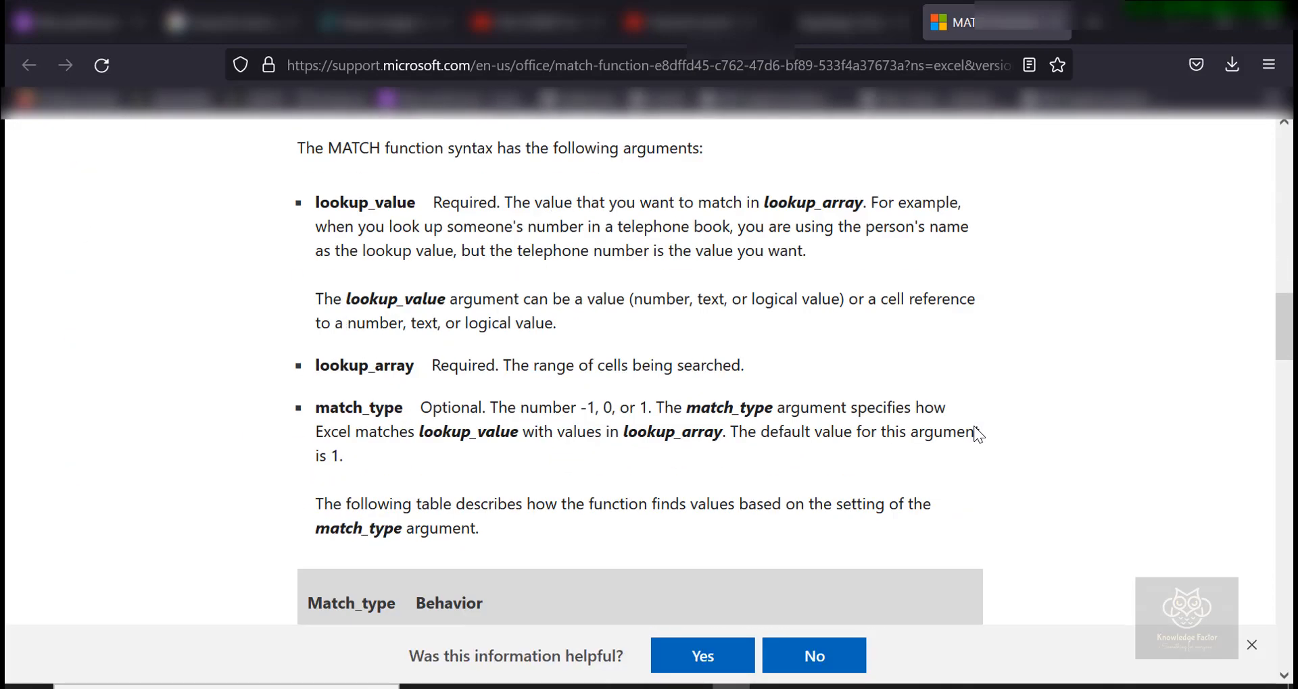
pyautogui.scroll(-4, 978, 433)
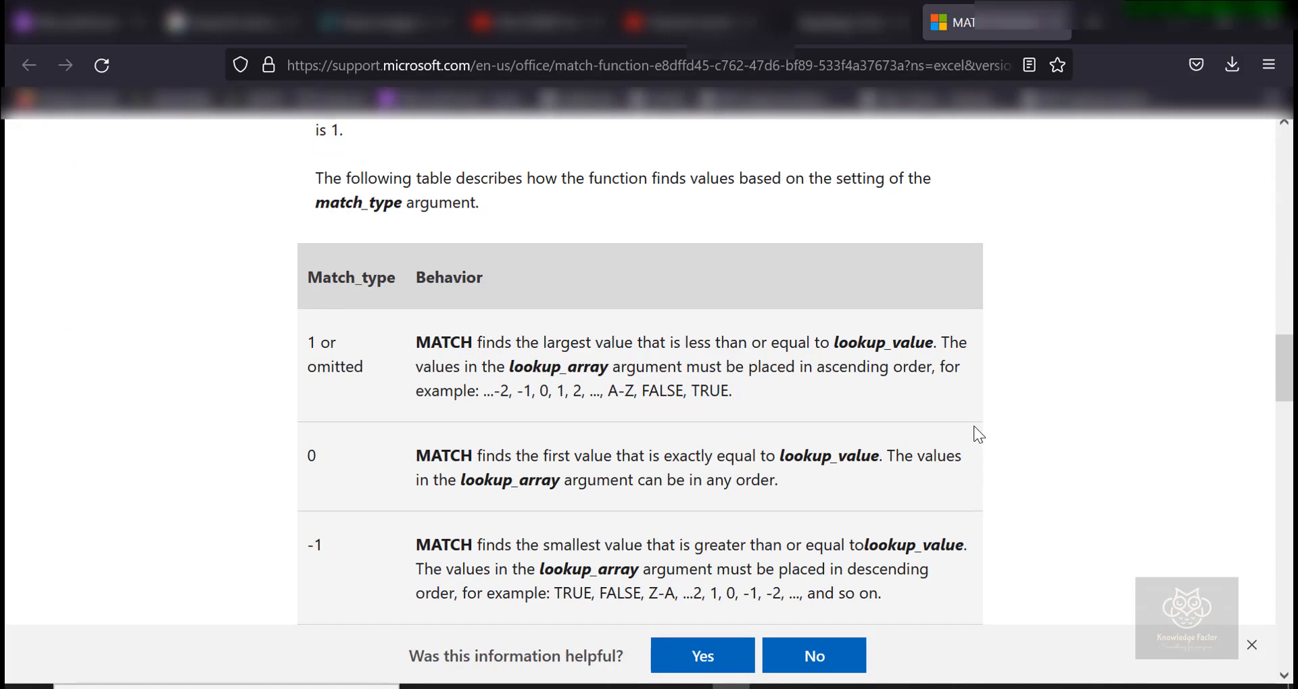
pyautogui.scroll(-1, 973, 426)
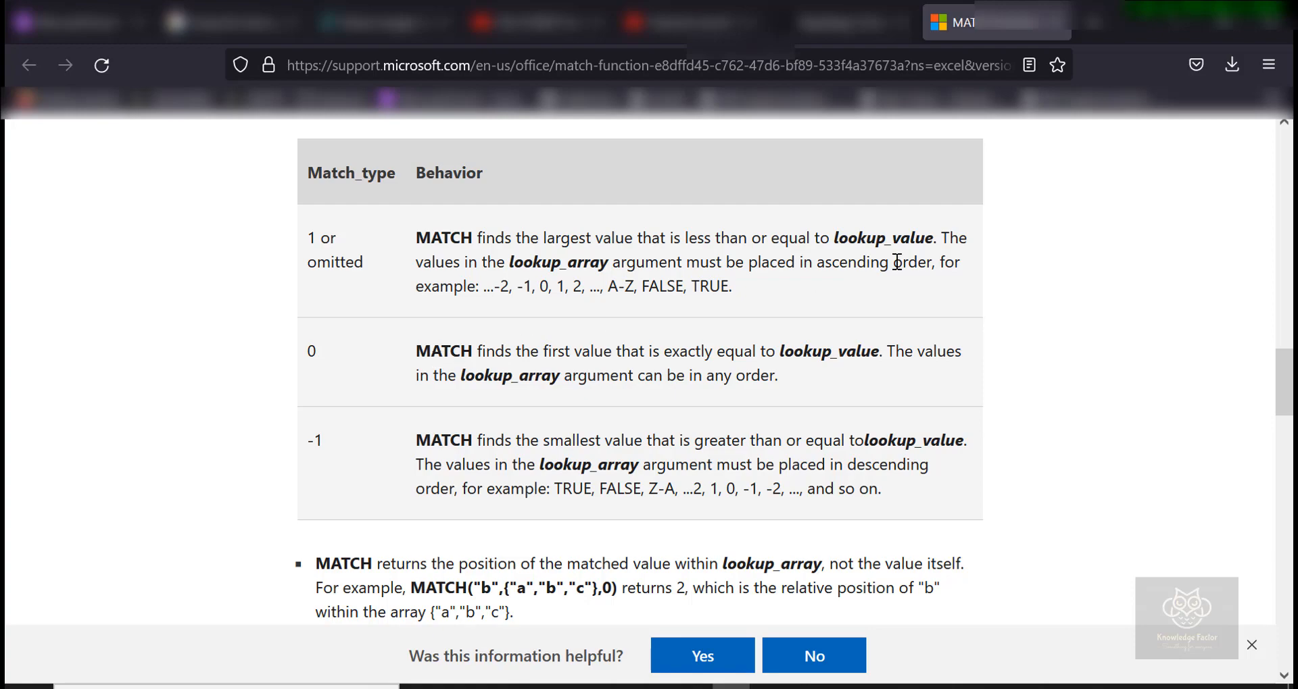
pyautogui.click(1172, 24)
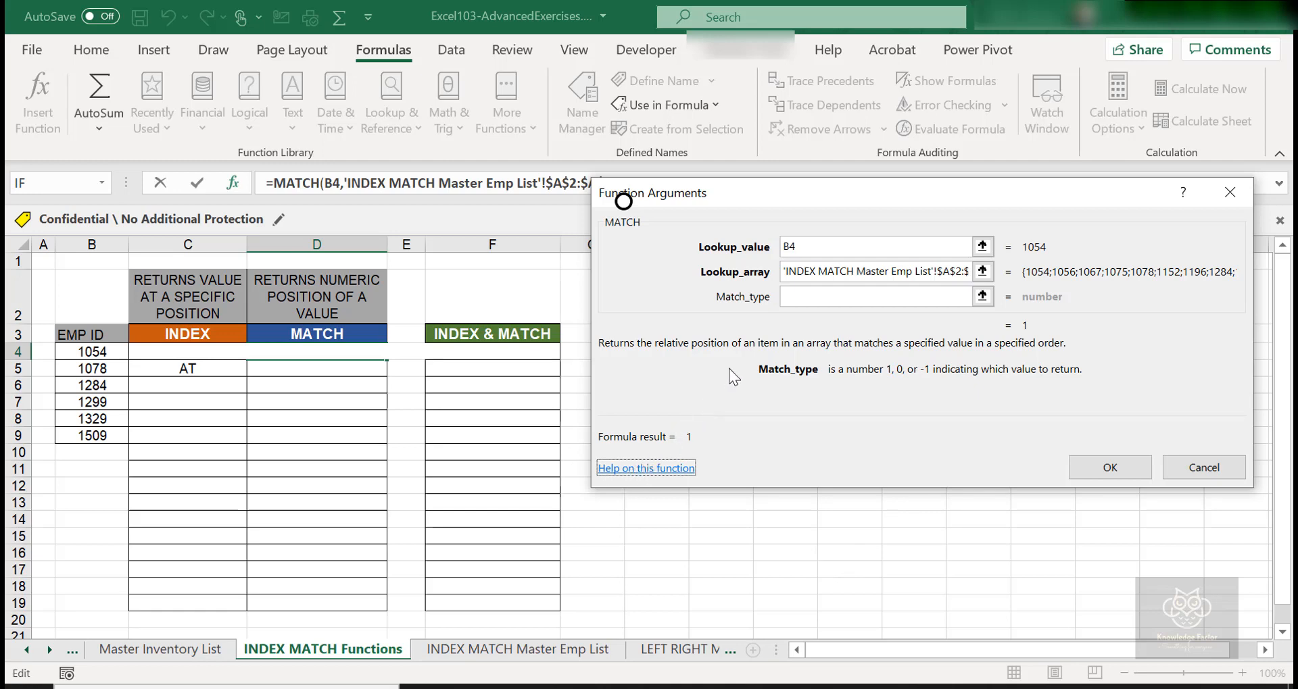
# Set the match type to 0 and complete the MATCH formula in D4.
pyautogui.click(812, 292)
pyautogui.write('0')
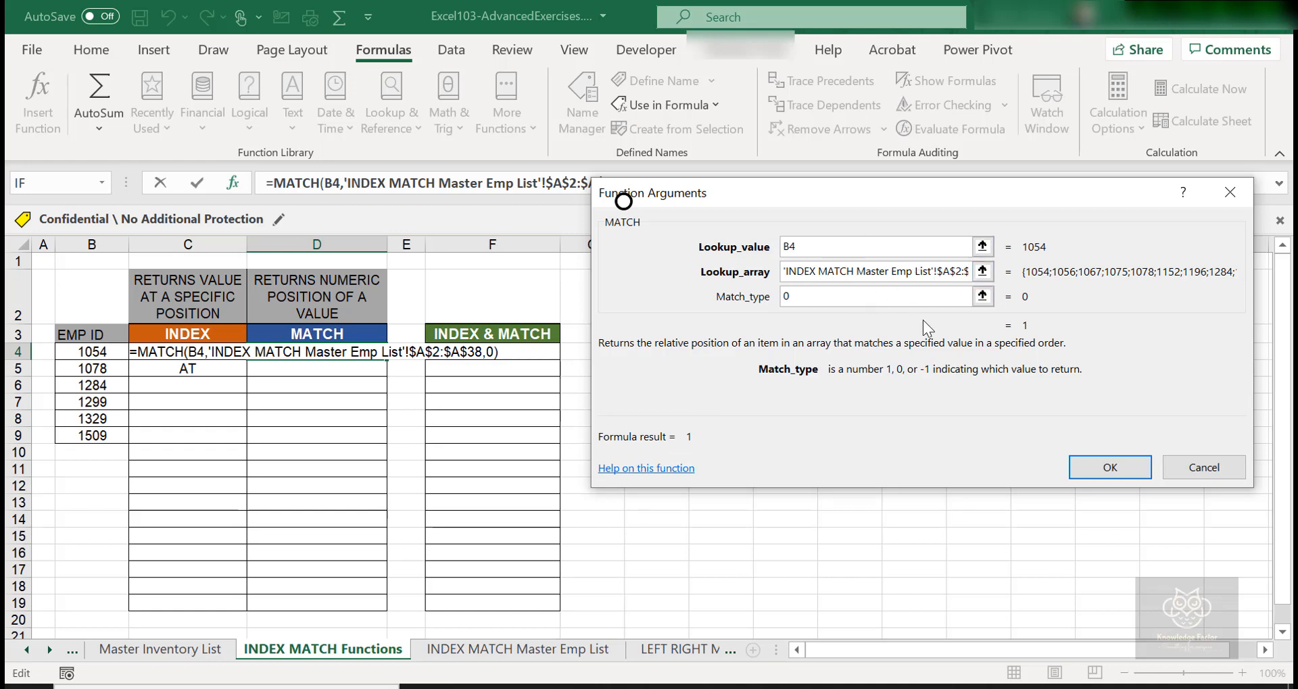
pyautogui.click(1110, 470)
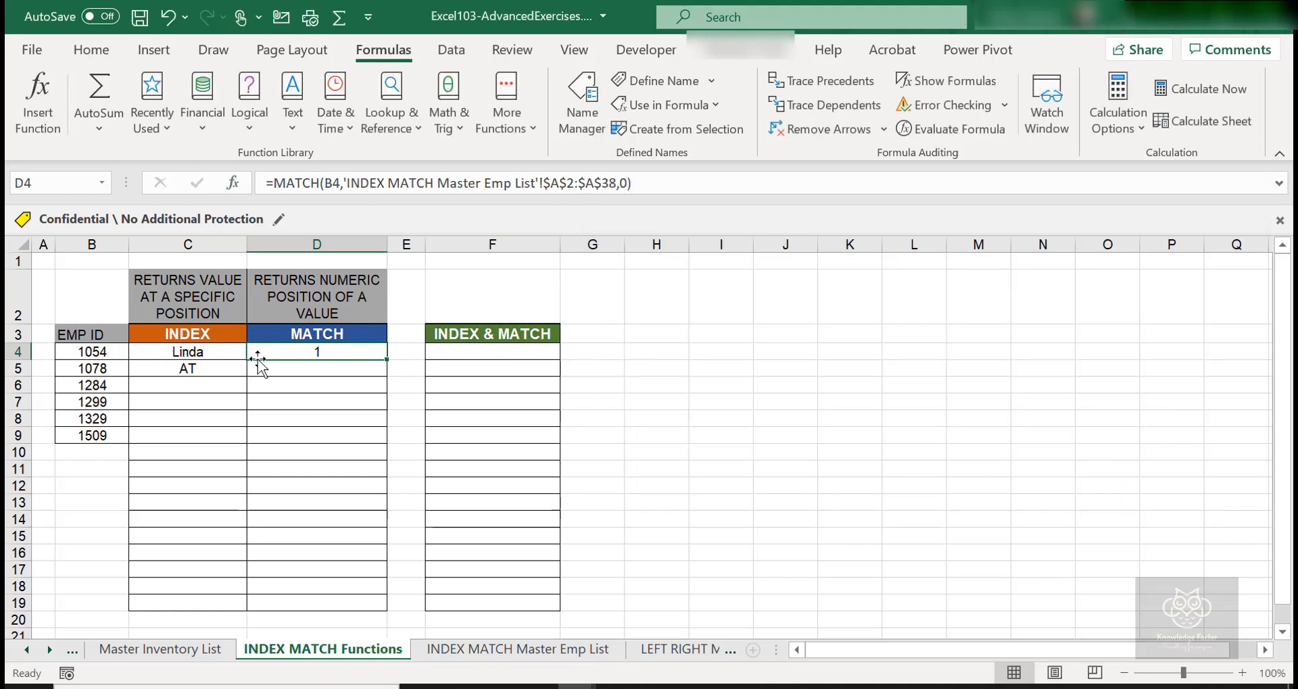
# Check the first Emp ID in A2 of the master list and fill the MATCH formula from D4 down to D9.
pyautogui.click(484, 655)
pyautogui.scroll(1, 243, 411)
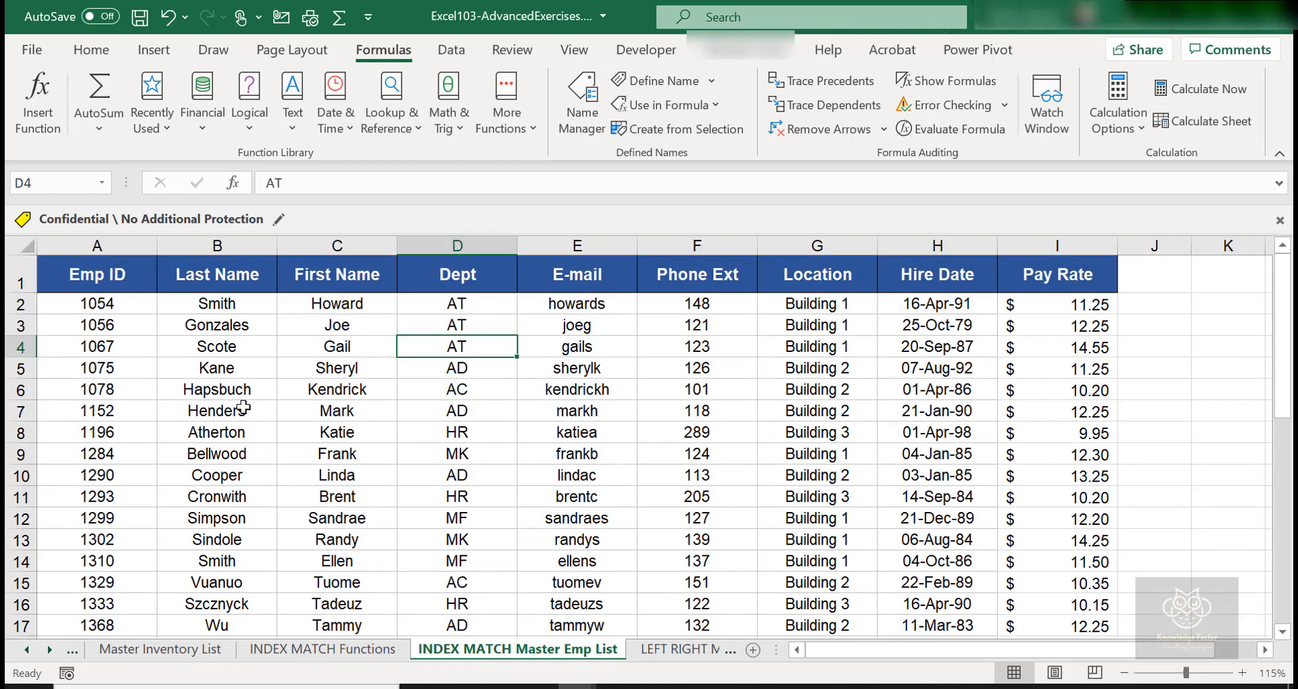
pyautogui.click(96, 303)
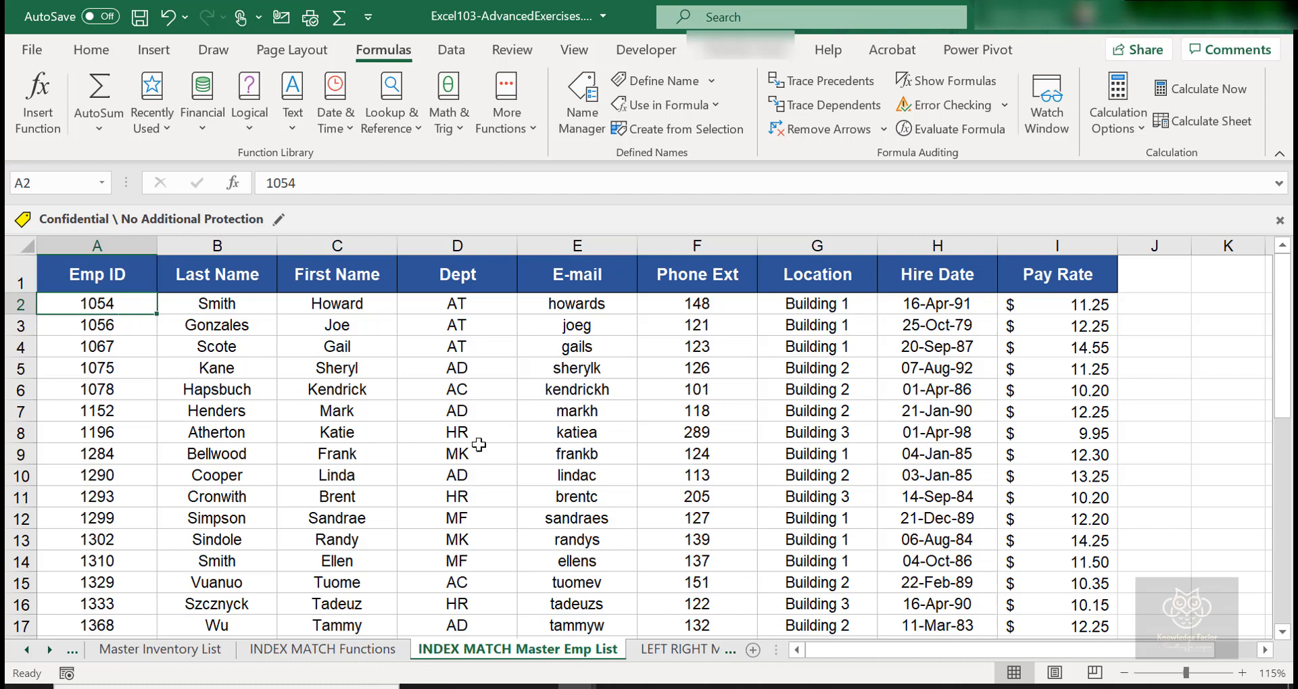
pyautogui.click(351, 653)
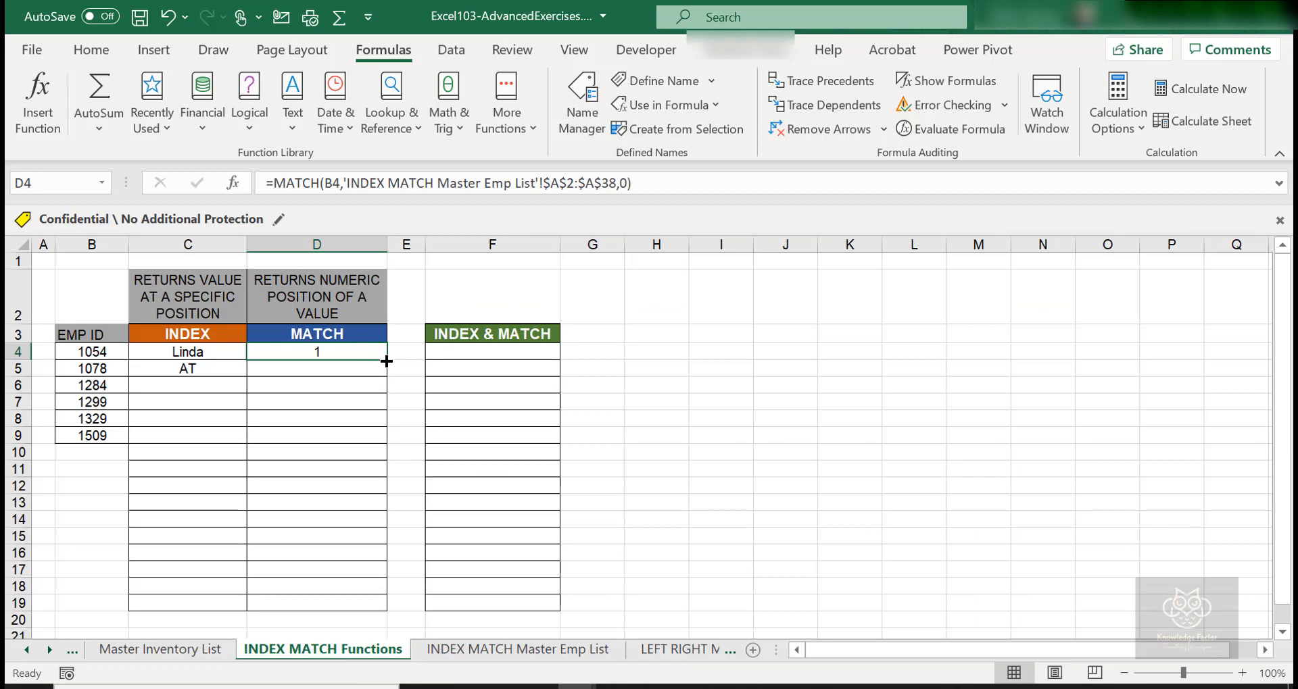
pyautogui.moveTo(386, 362); pyautogui.dragTo(386, 436)
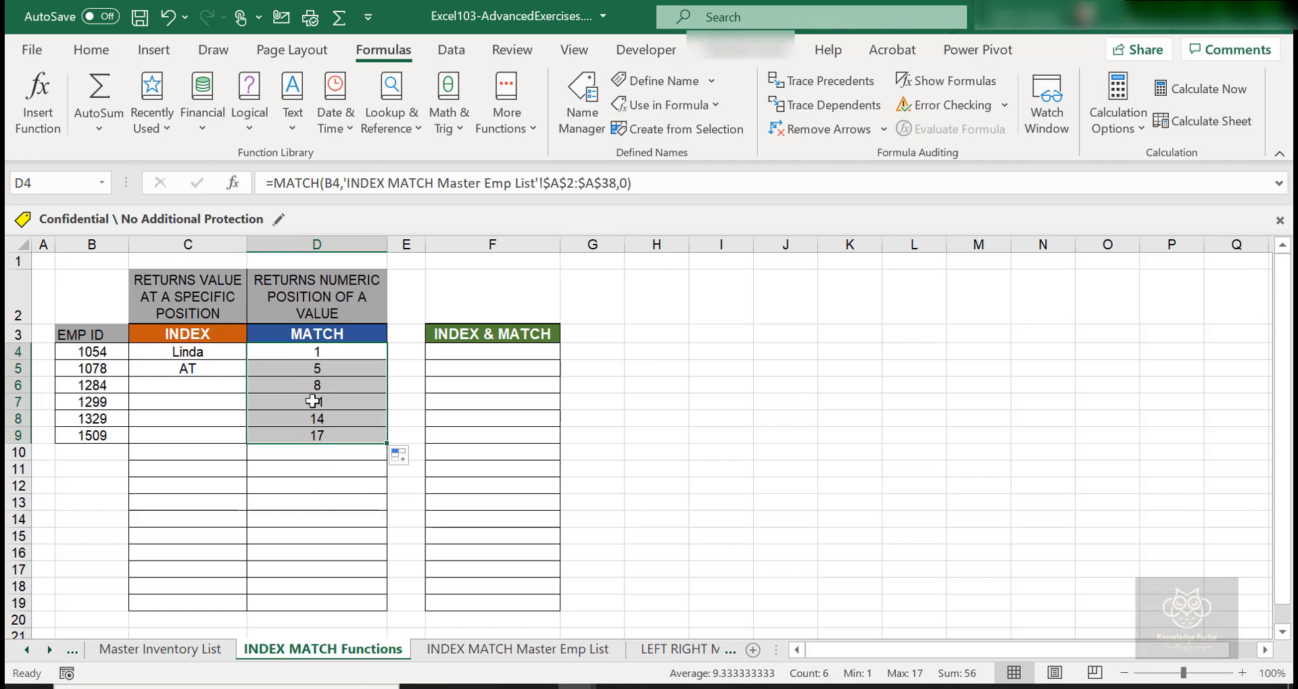
# Verify the MATCH result in D5 by counting down to the B5 employee ID in the master list's Emp ID column.
pyautogui.click(281, 384)
pyautogui.click(59, 368)
pyautogui.click(336, 370)
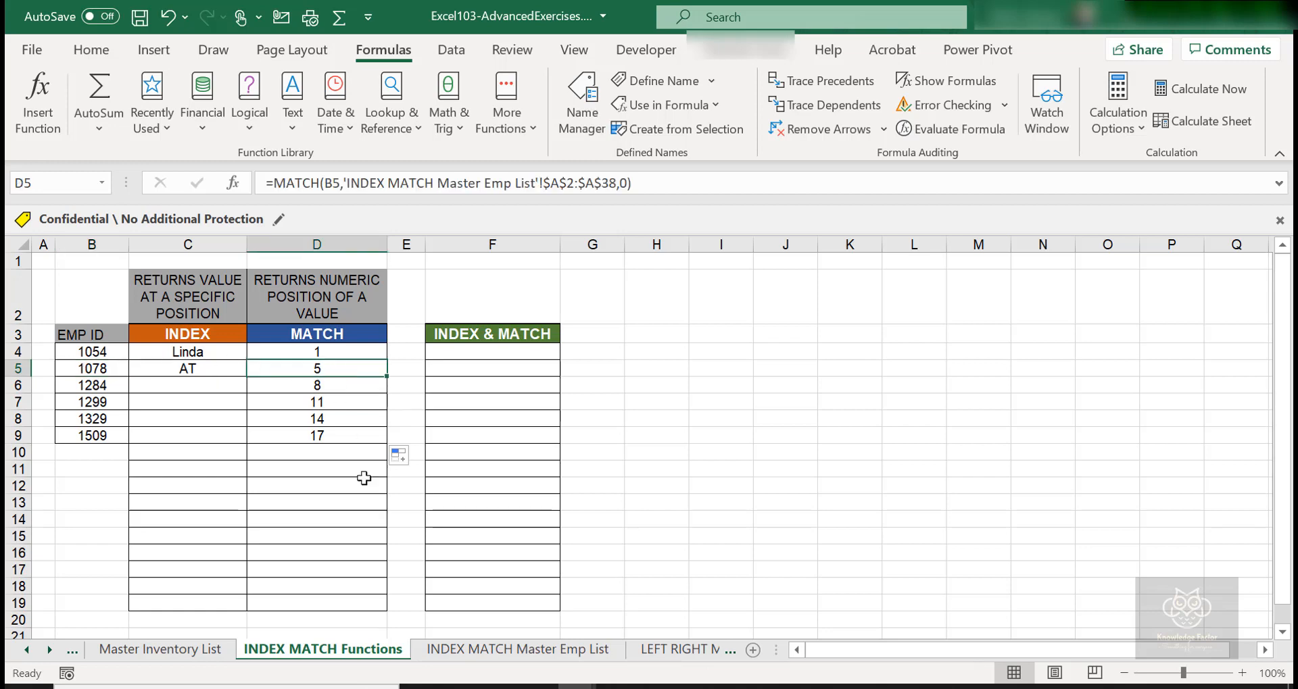
pyautogui.click(503, 649)
pyautogui.click(110, 348)
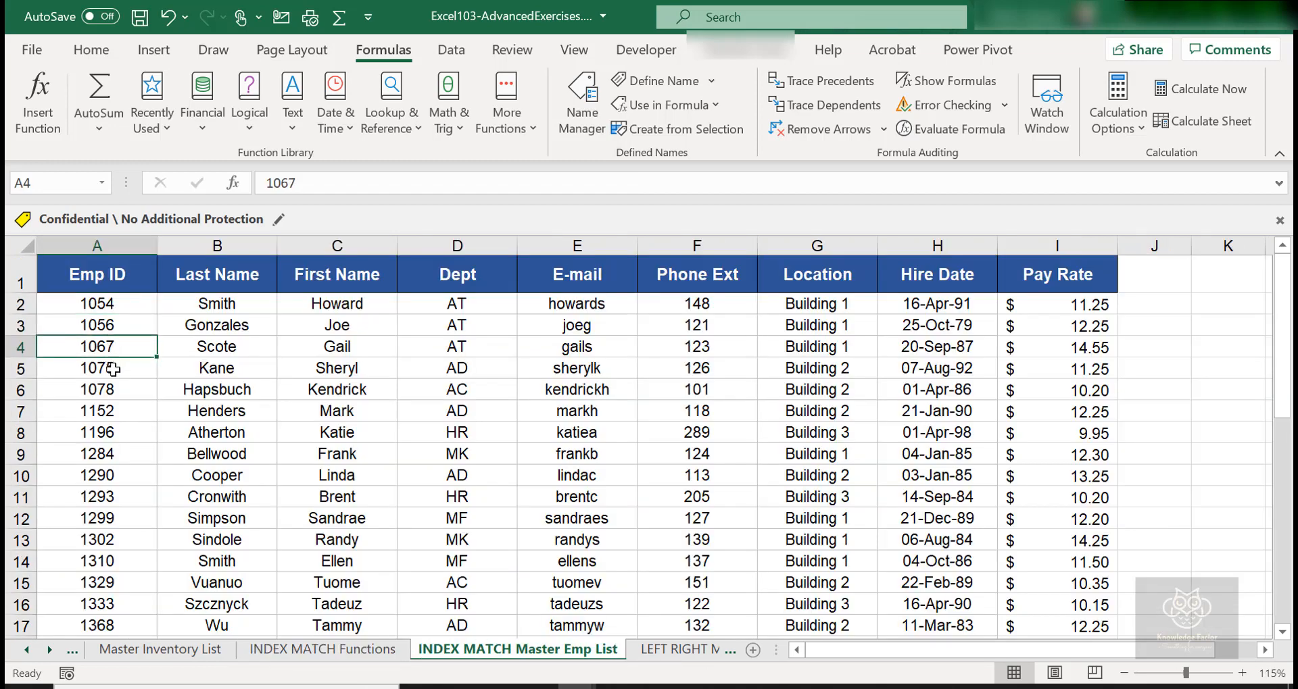
pyautogui.click(113, 369)
pyautogui.click(113, 390)
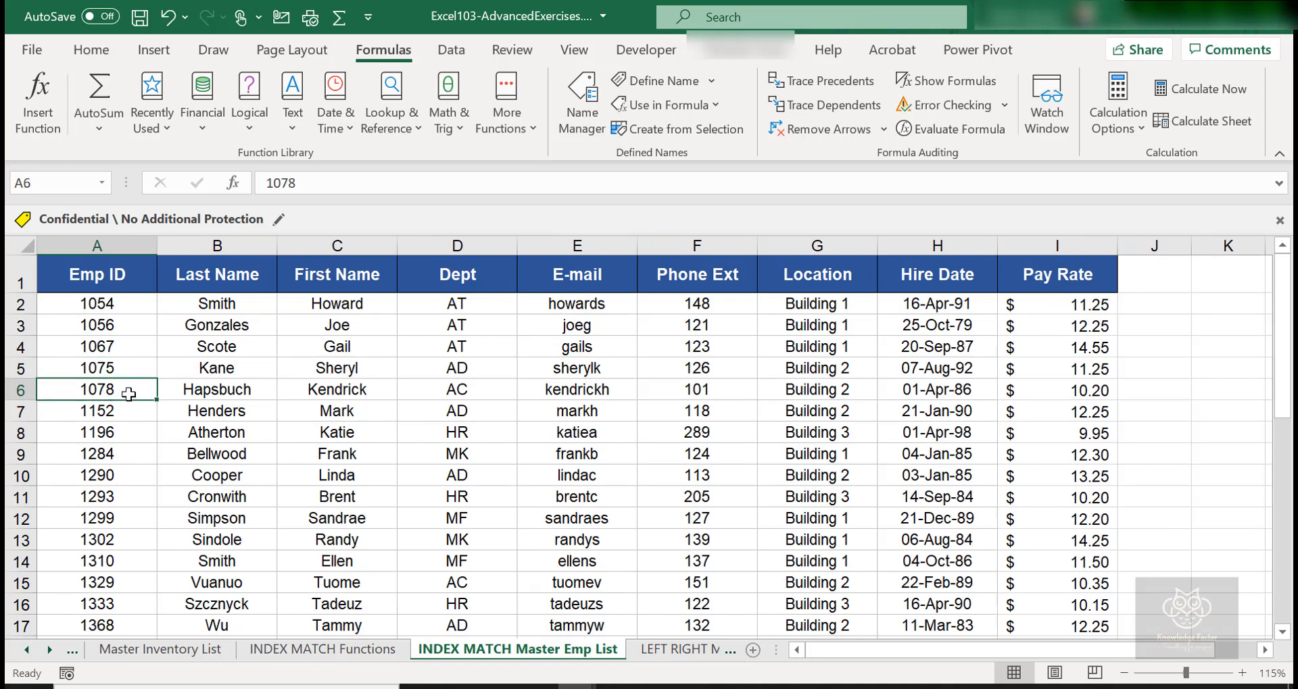
pyautogui.click(335, 655)
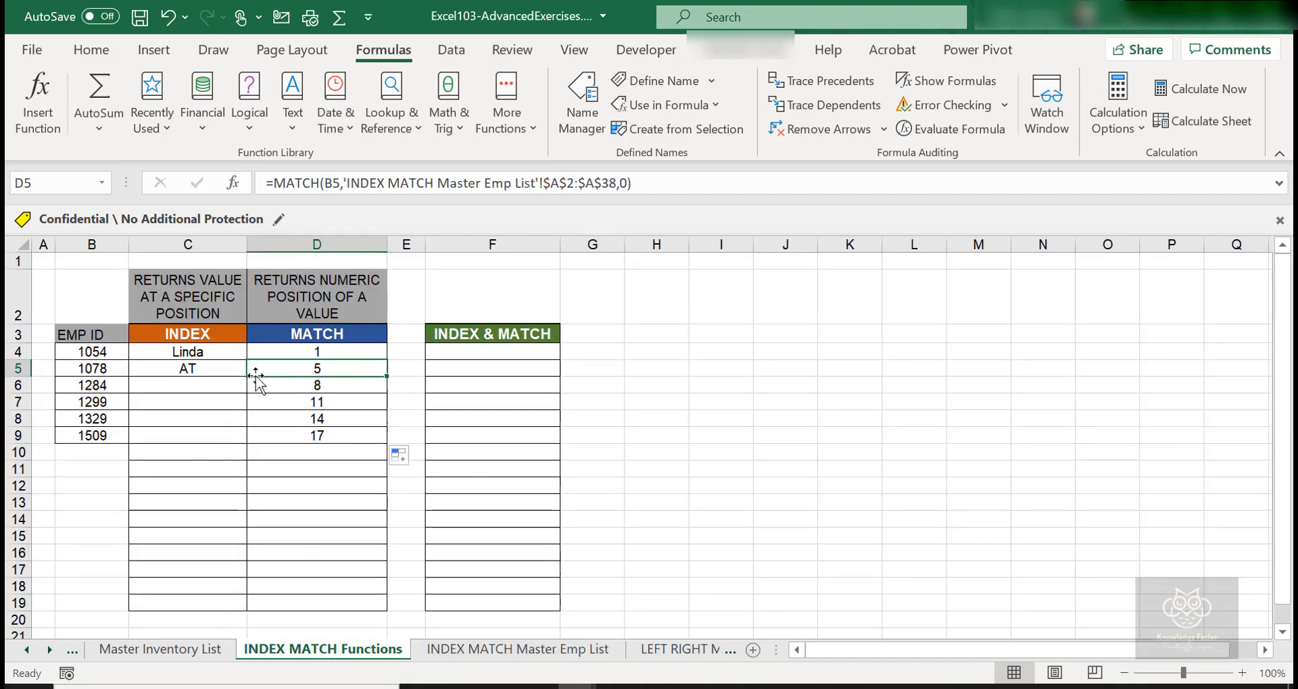